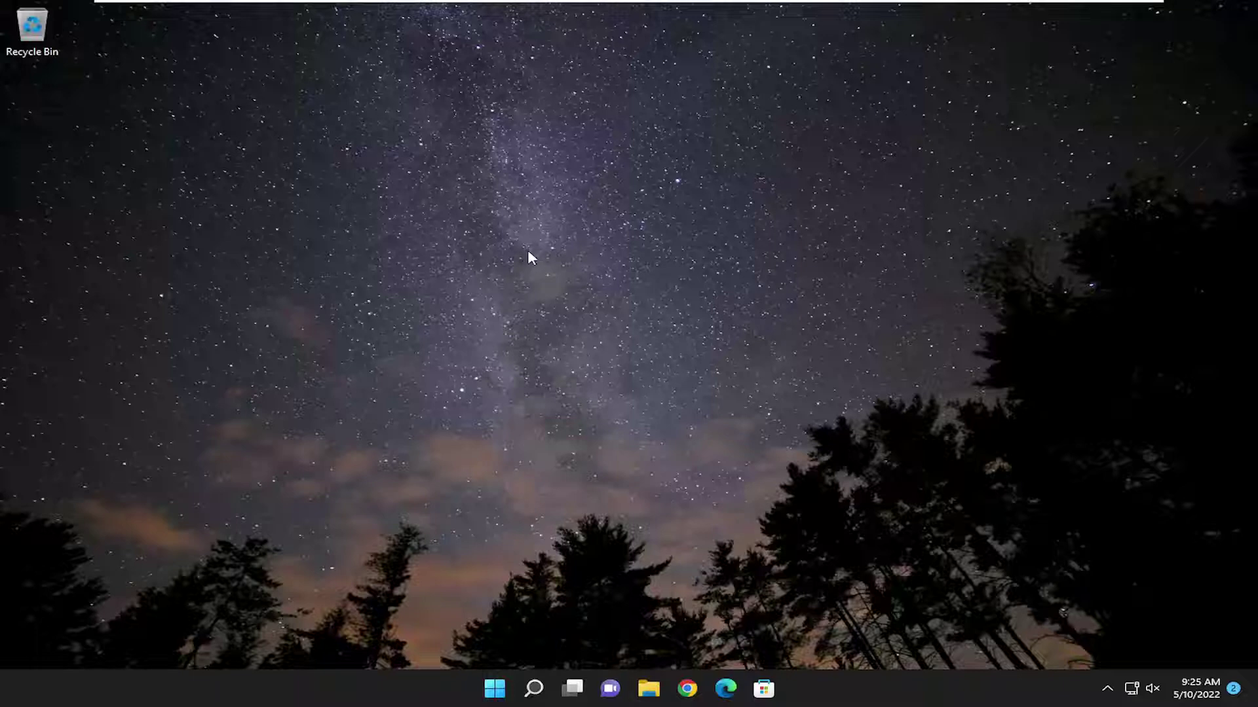
Open Windows search and clear the partly typed query to start over
click(536, 688)
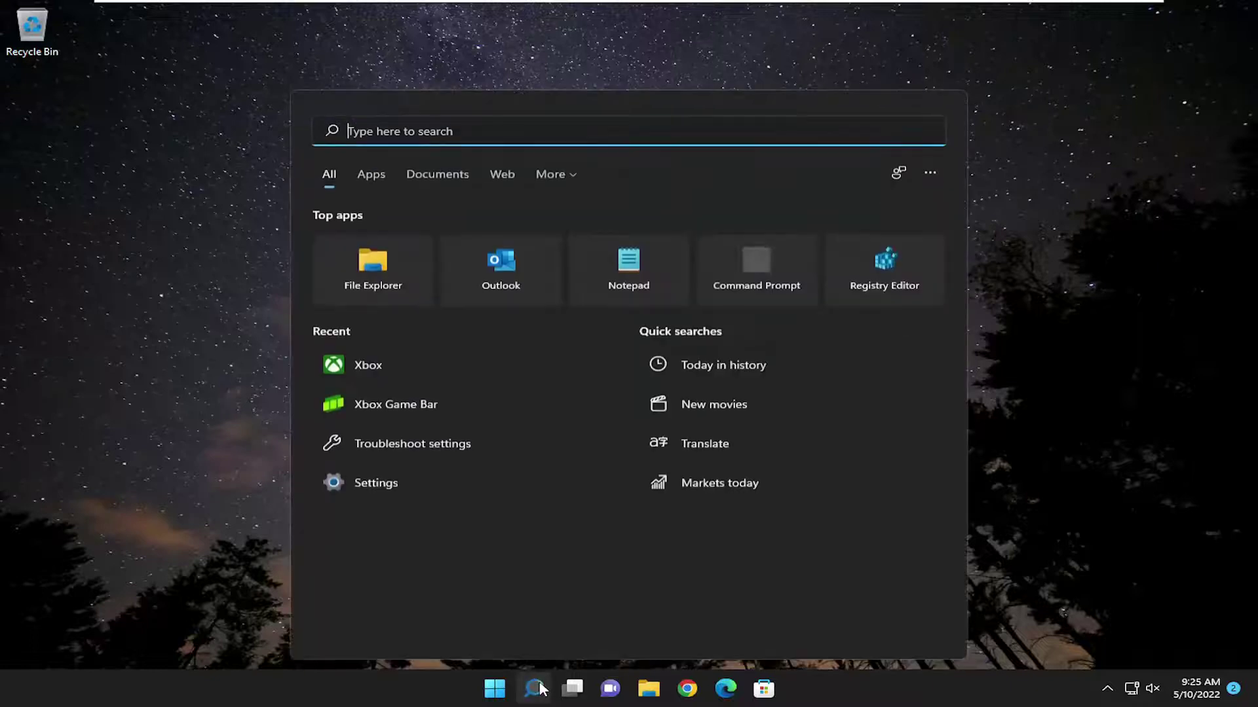
text(features)
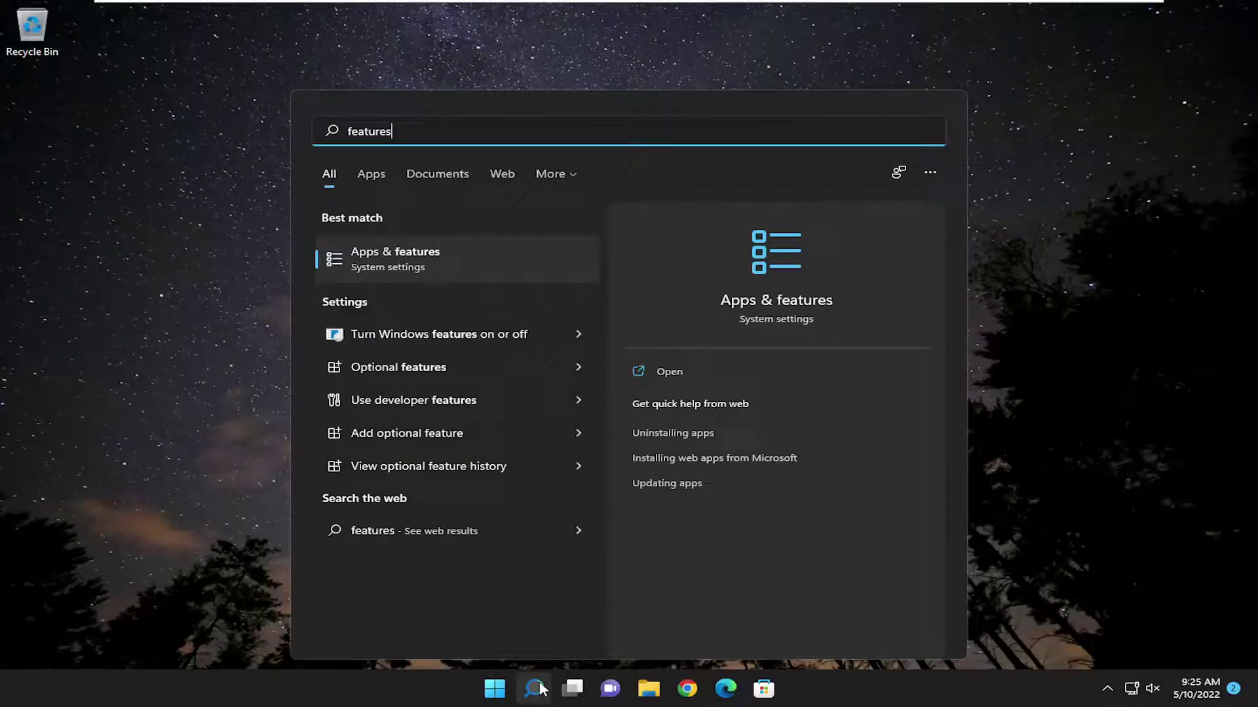
key(ctrl+a)
key(BackSpace)
text(windows)
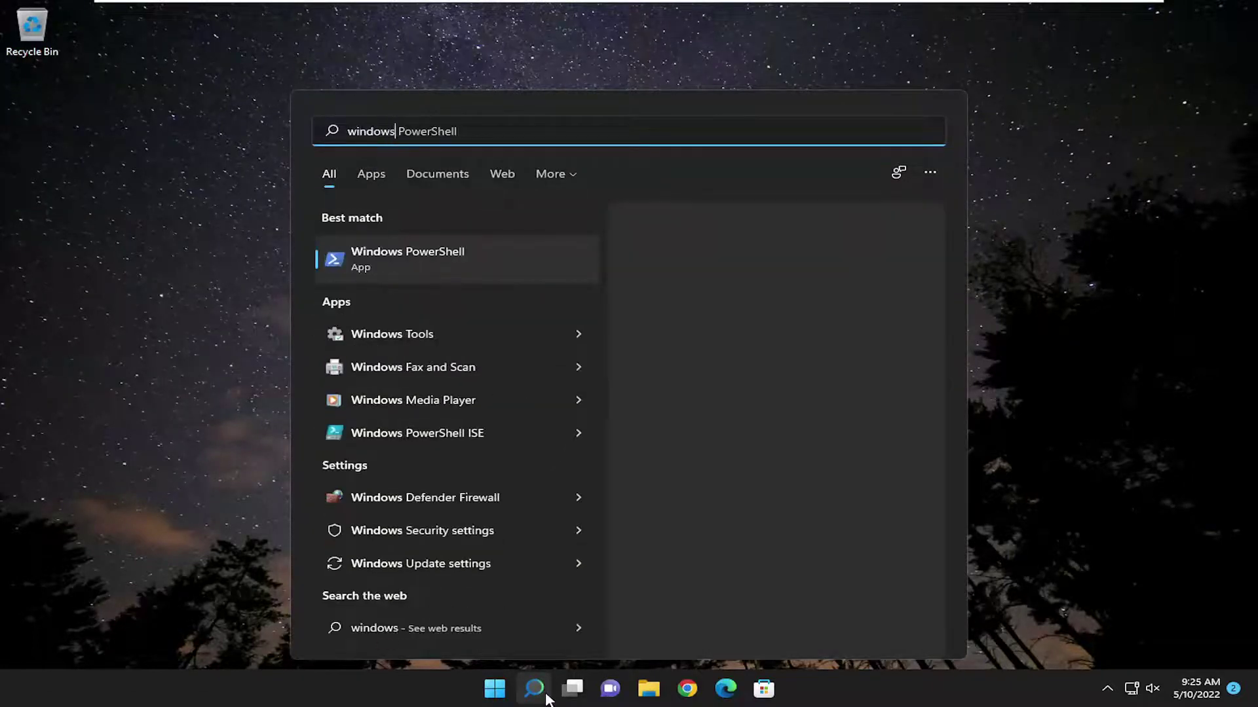
text( featur)
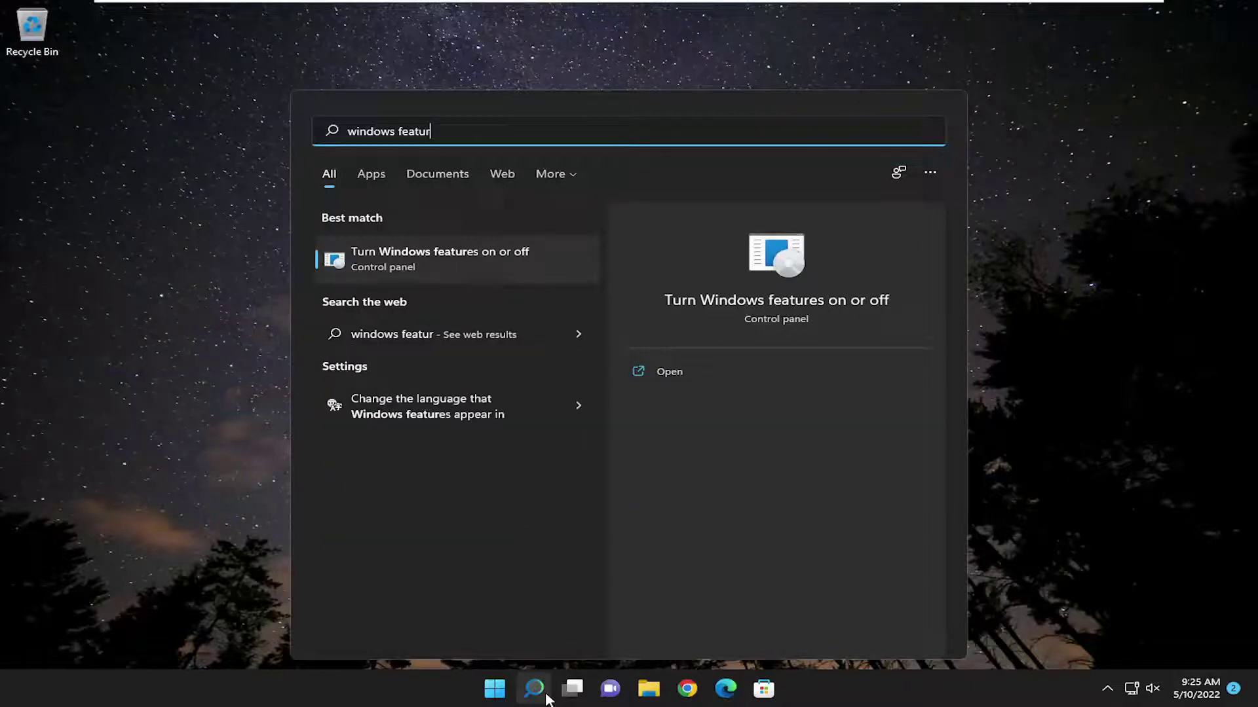
text(es)
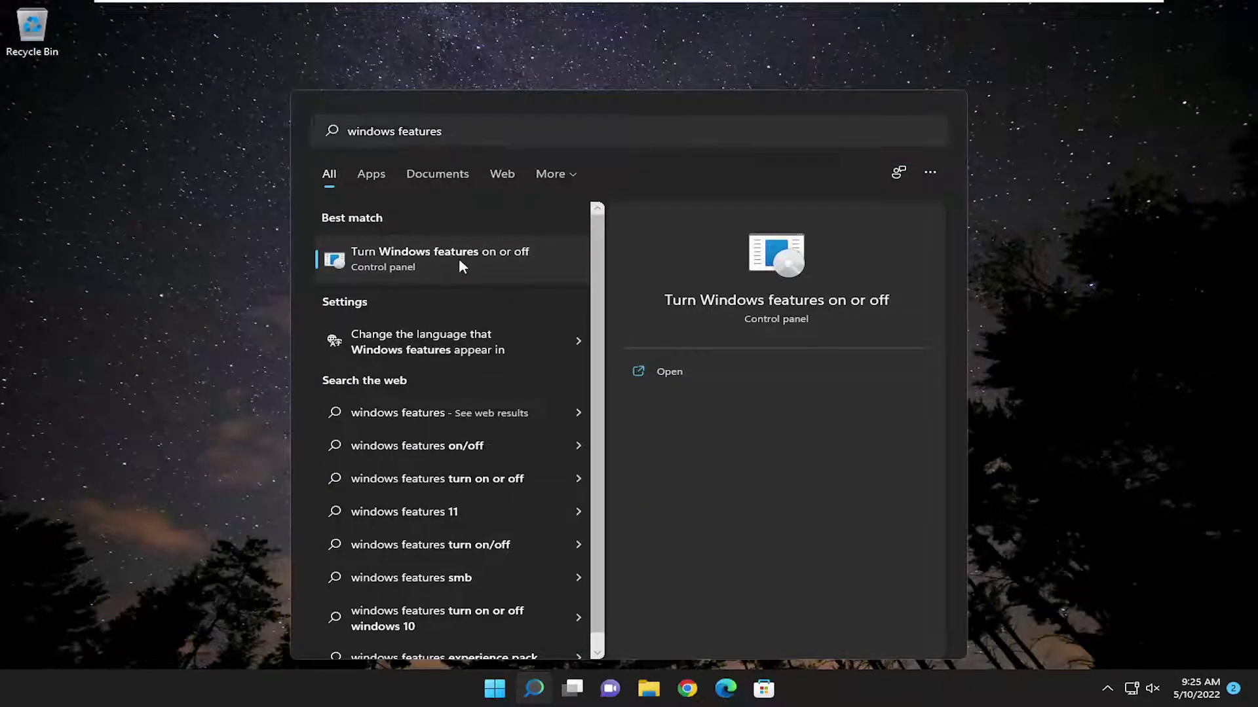
Enable Hyper-V with all its components in Windows Features and close it when done
click(459, 258)
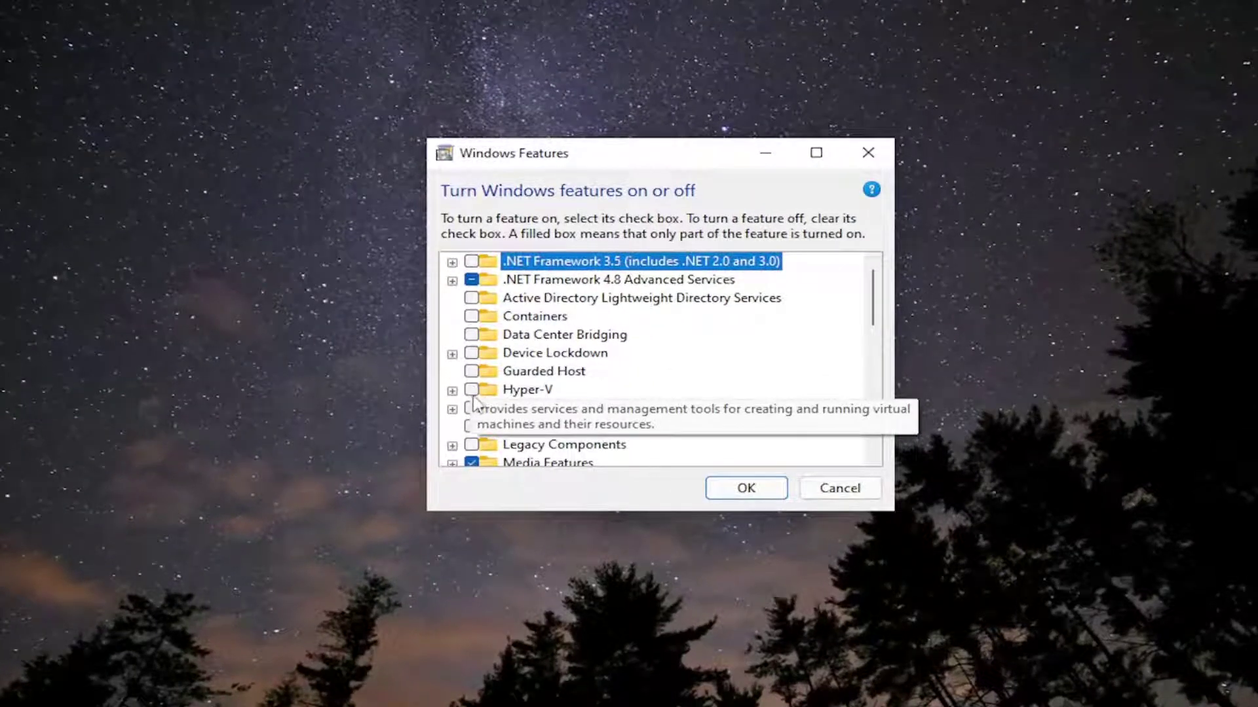
click(473, 390)
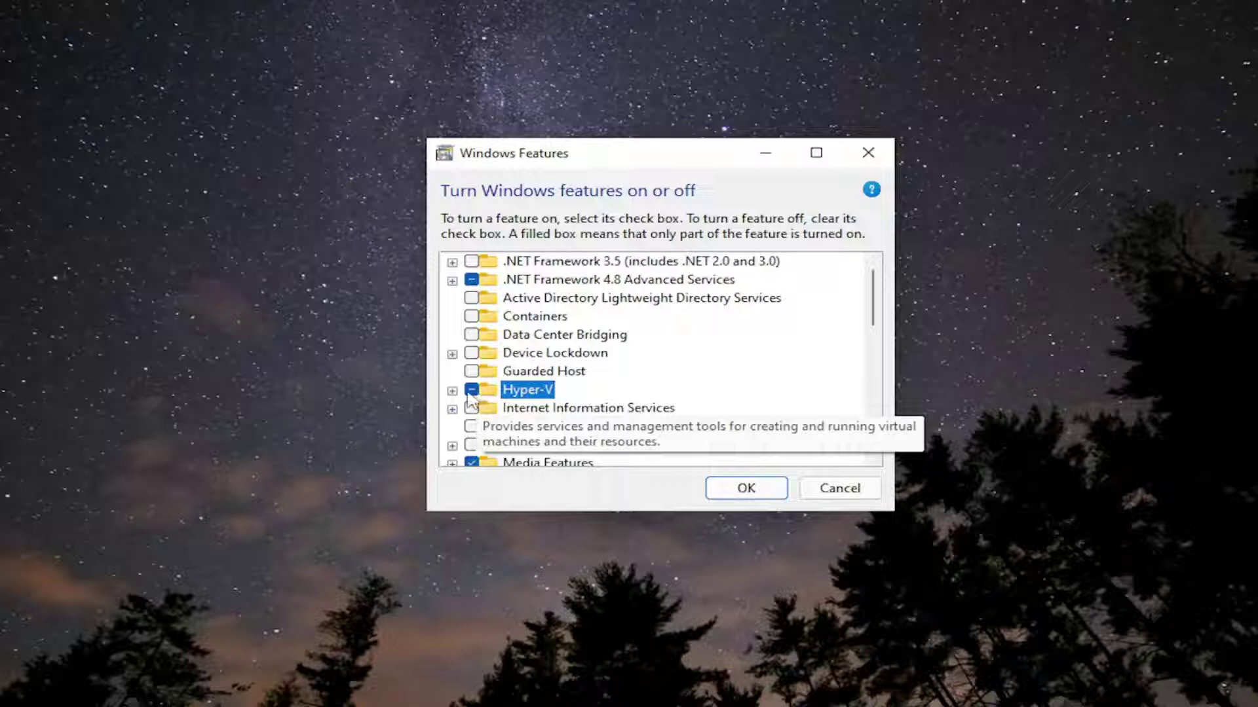
click(472, 392)
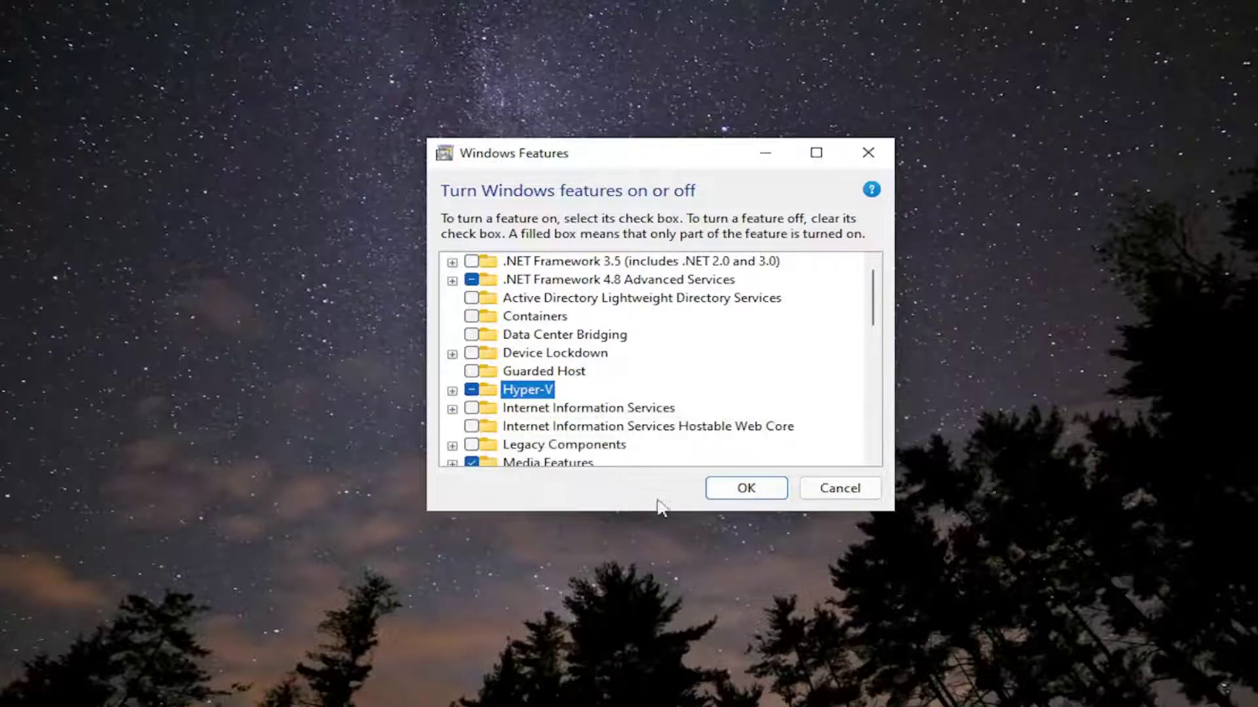
click(747, 497)
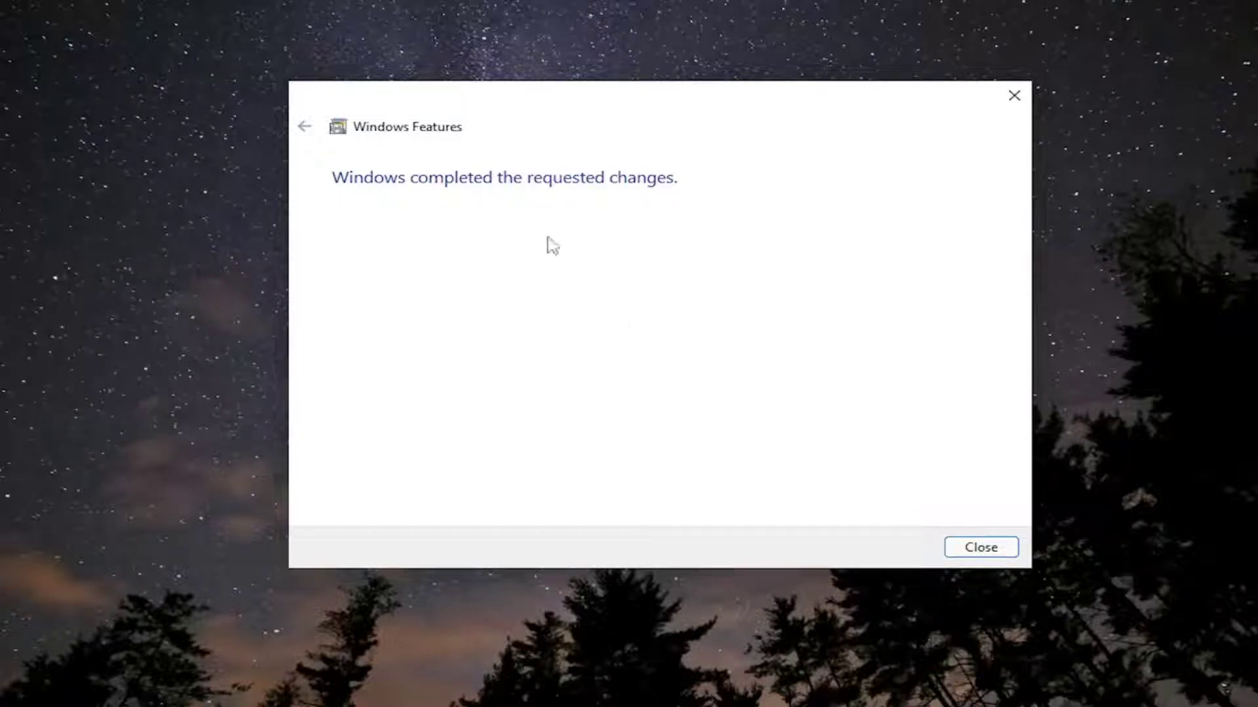
click(981, 547)
Launch Microsoft Store from Windows search and open its account menu
click(533, 688)
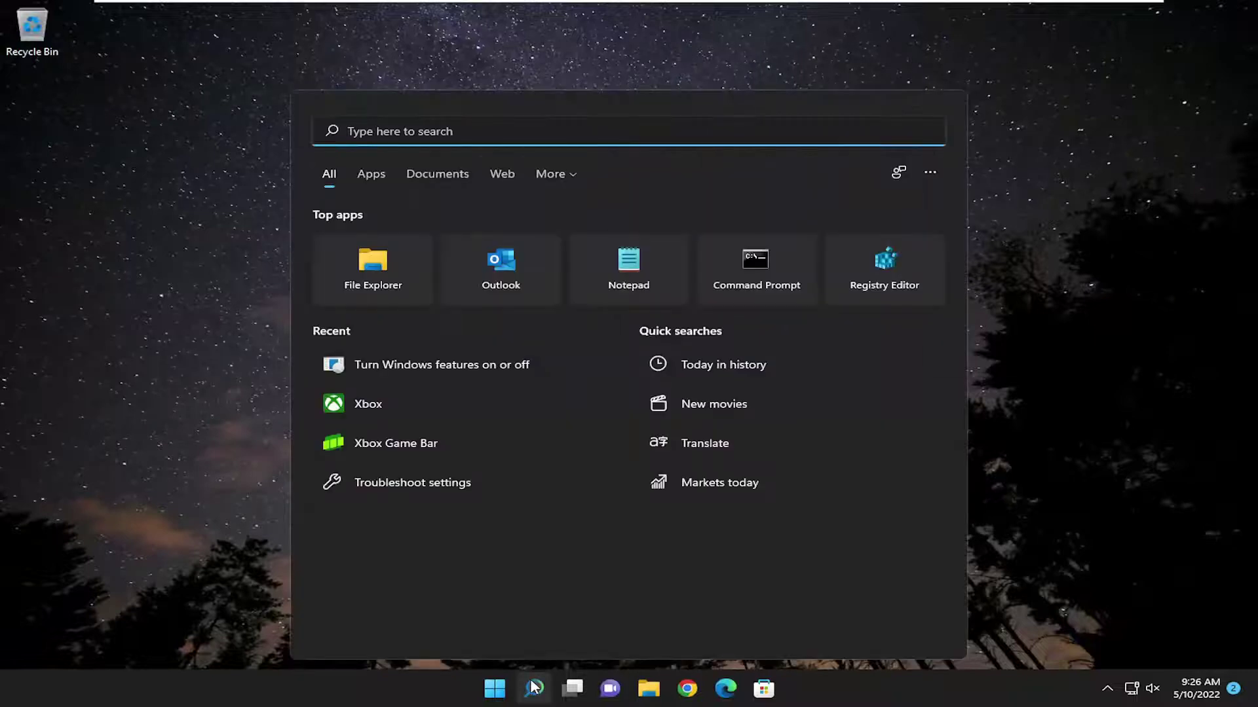
text(microsoft store)
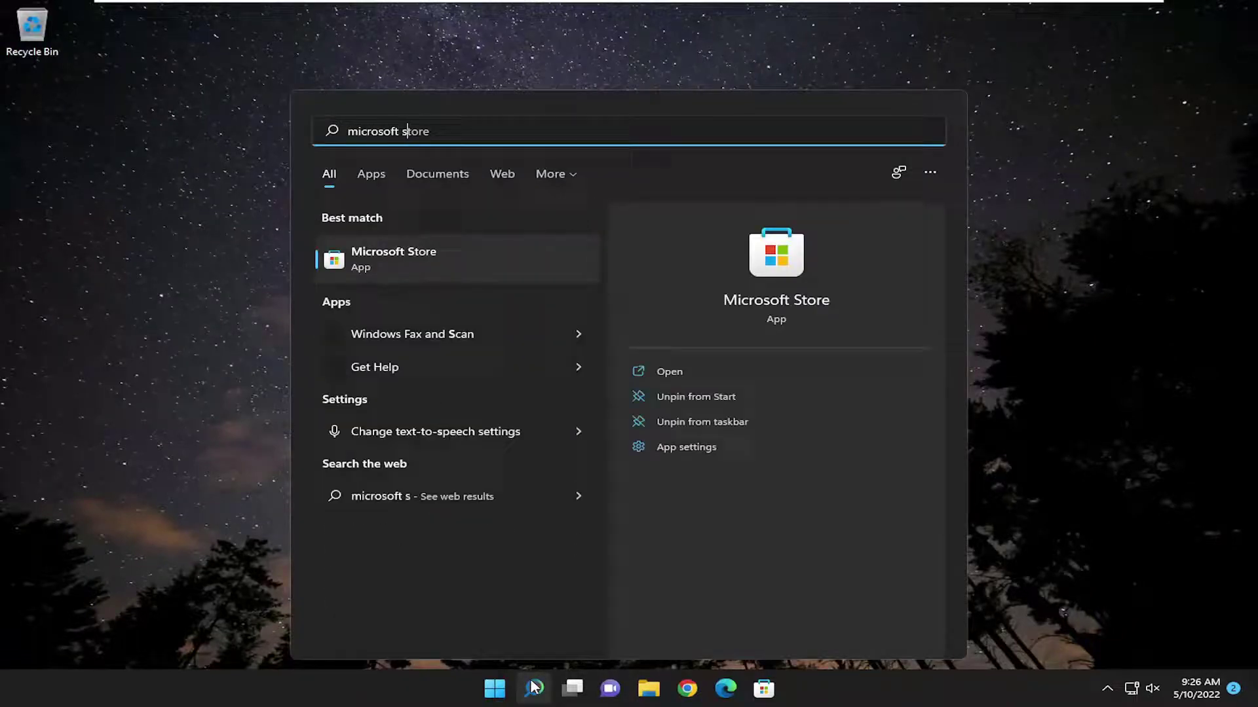
key(Return)
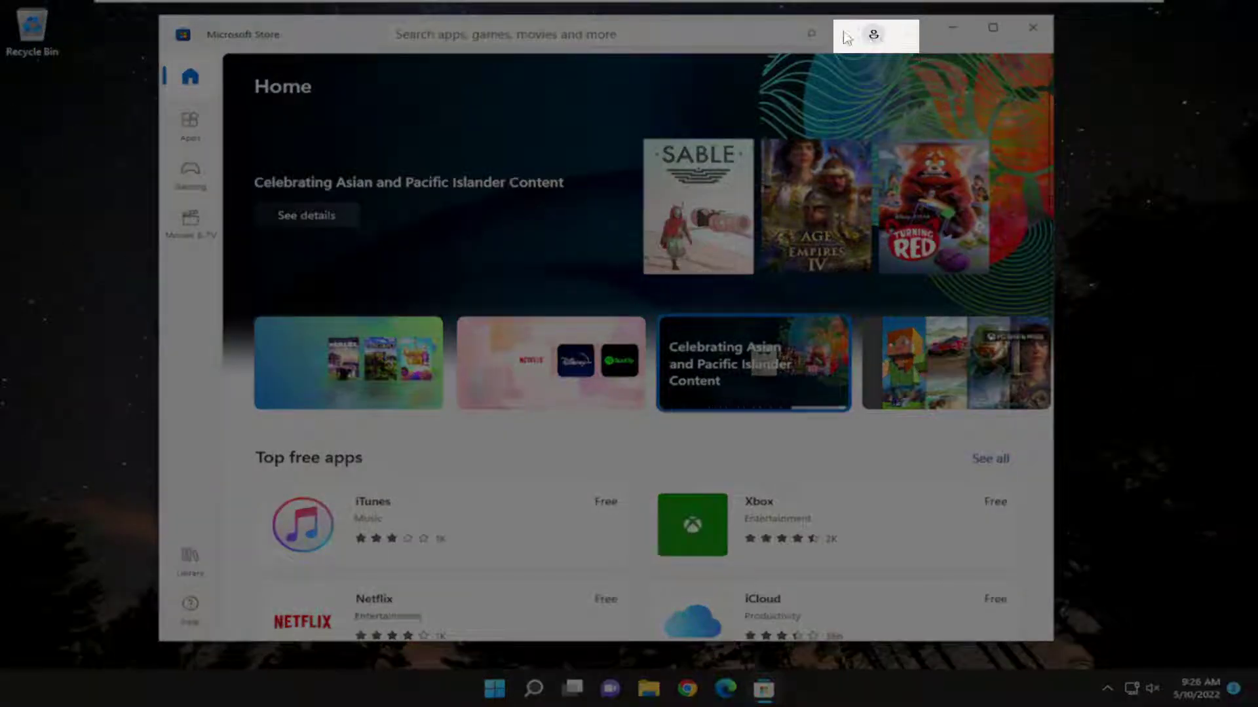
click(885, 41)
Open Microsoft Store App settings, with App updates left On
click(696, 90)
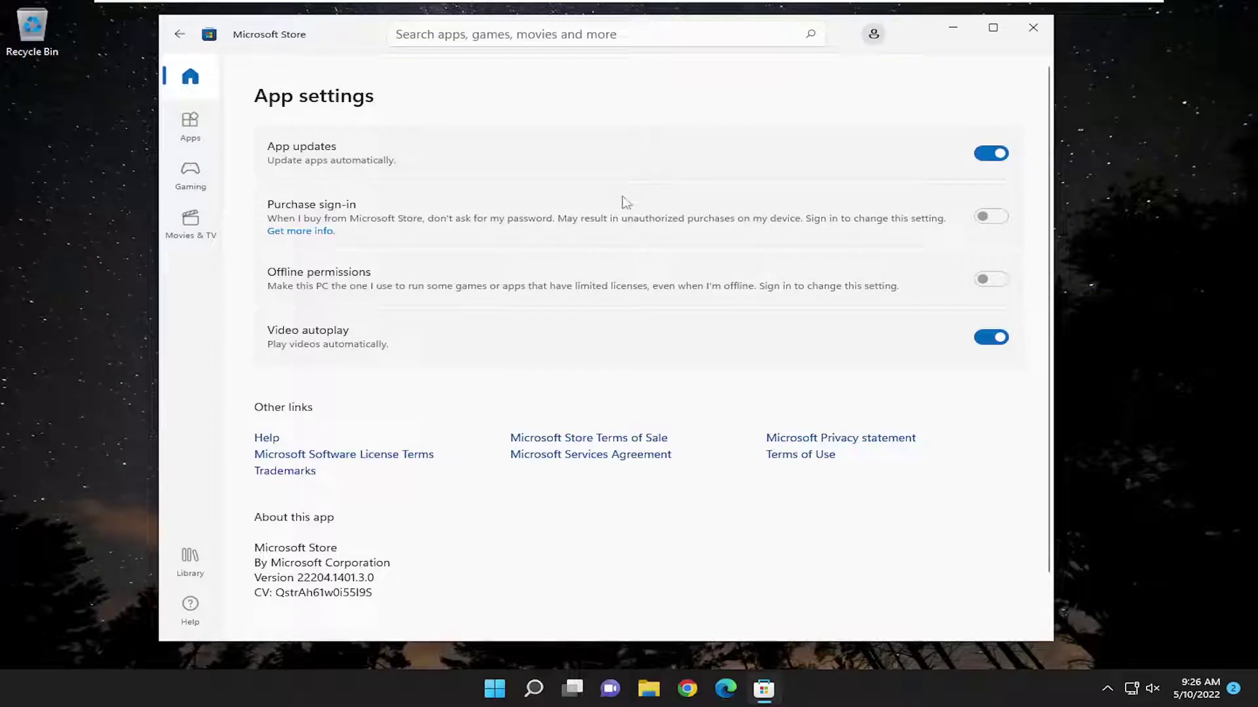
scroll(622, 201, down, 1)
scroll(622, 202, up, 1)
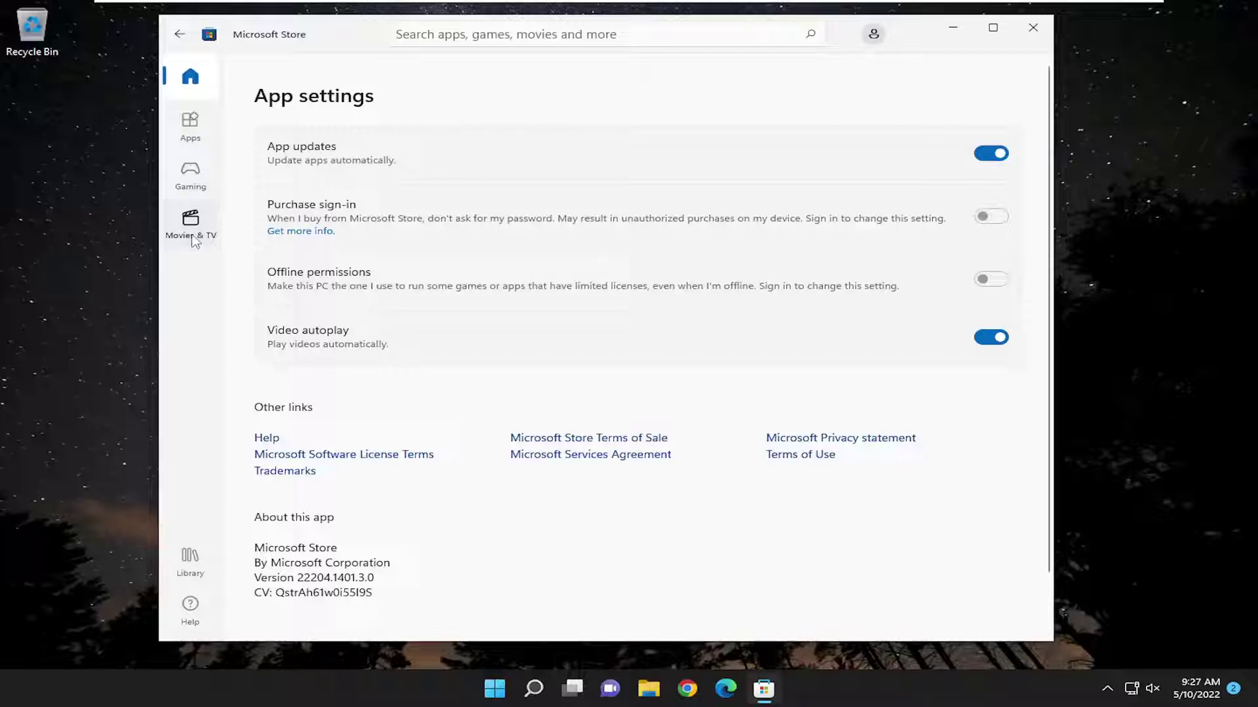
Get updates in the Store Library until all apps and games are up to date
click(189, 562)
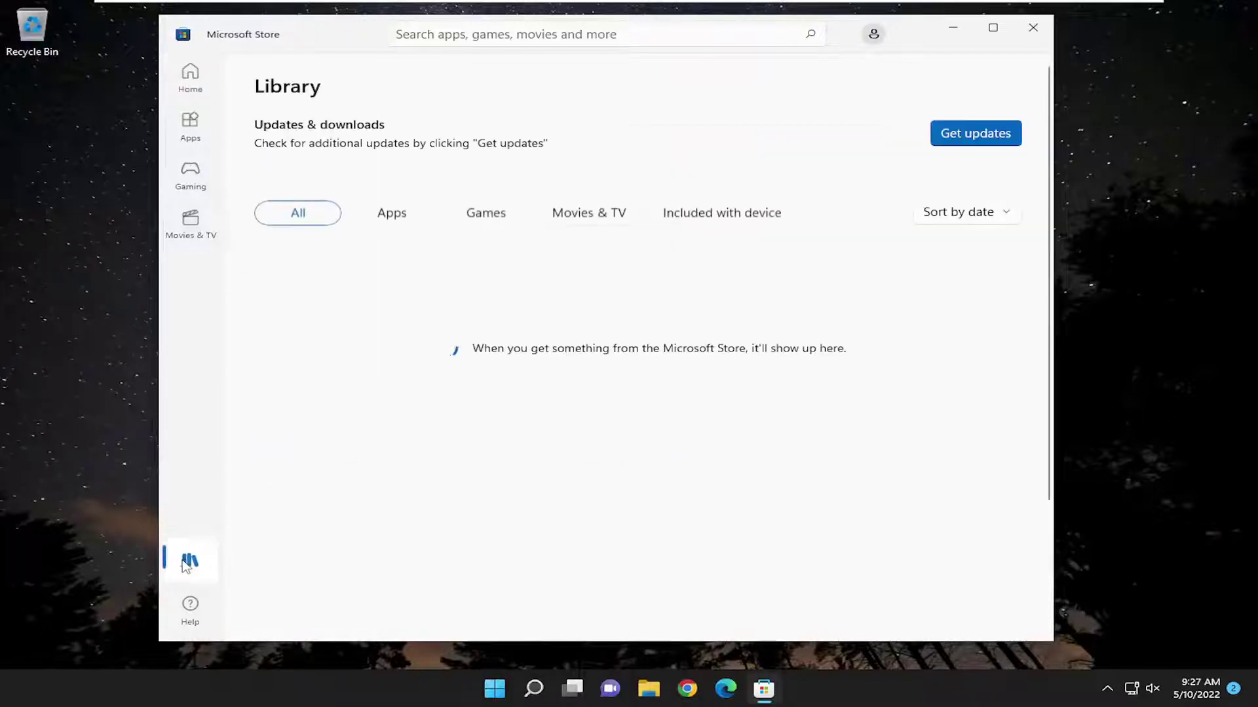
click(968, 136)
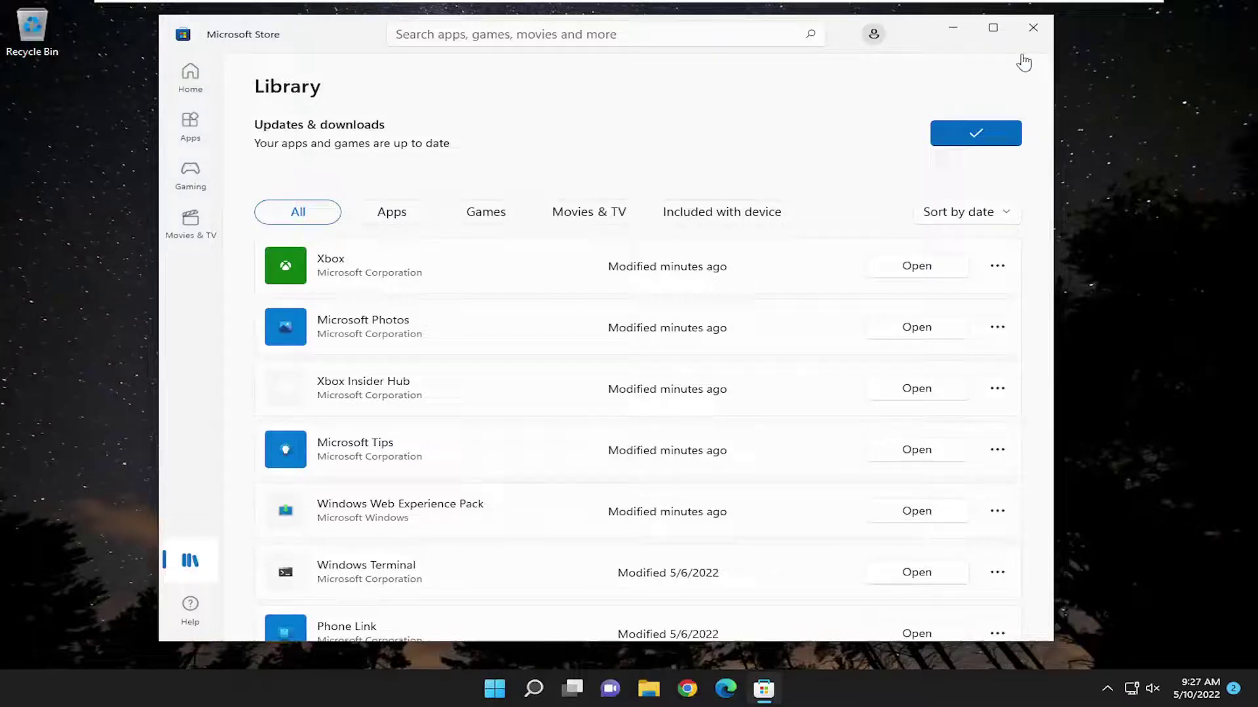
Close Microsoft Store and bring up the Start button's quick-link menu
click(1042, 30)
right_click(495, 690)
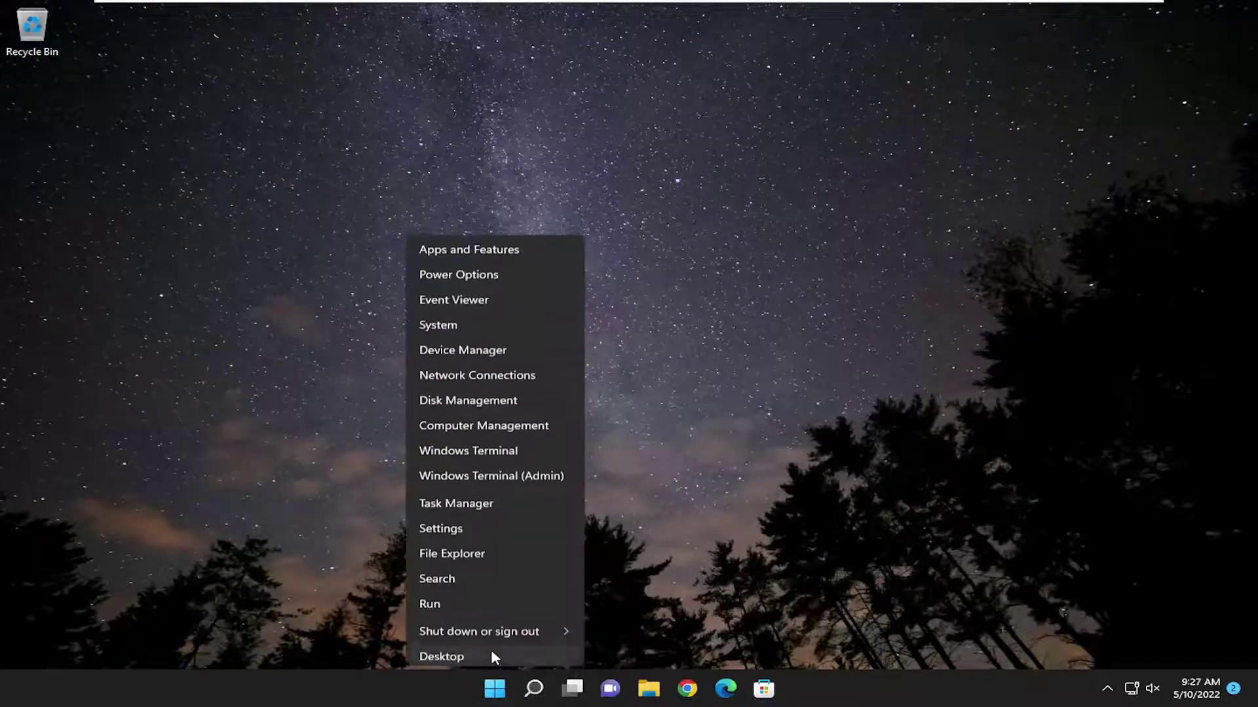